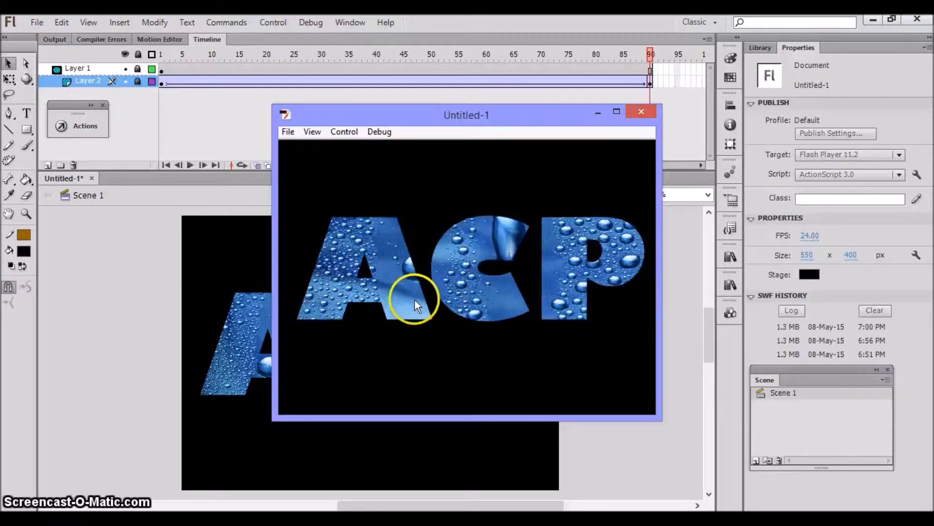
left_click(425, 306)
mouse_move(424, 306)
left_mouse_down()
mouse_move(376, 250)
mouse_move(383, 295)
mouse_move(423, 297)
left_mouse_up()
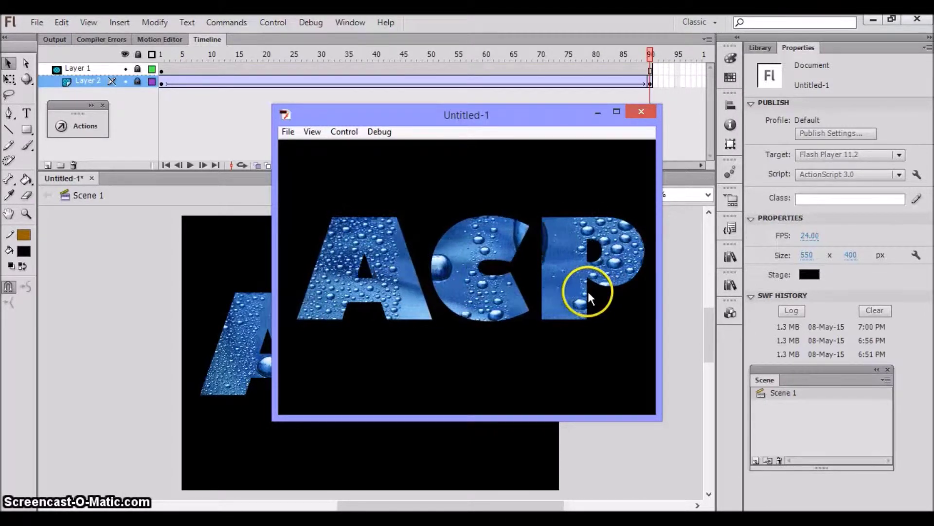
Create a new 550 x 400 px ActionScript 3.0 document and close the movie preview window
left_click(36, 23)
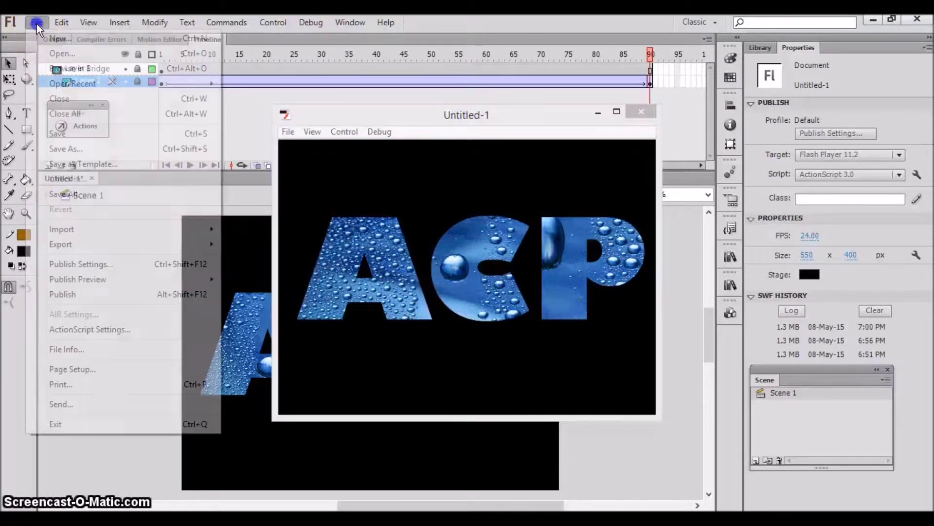
left_click(58, 37)
left_click(364, 140)
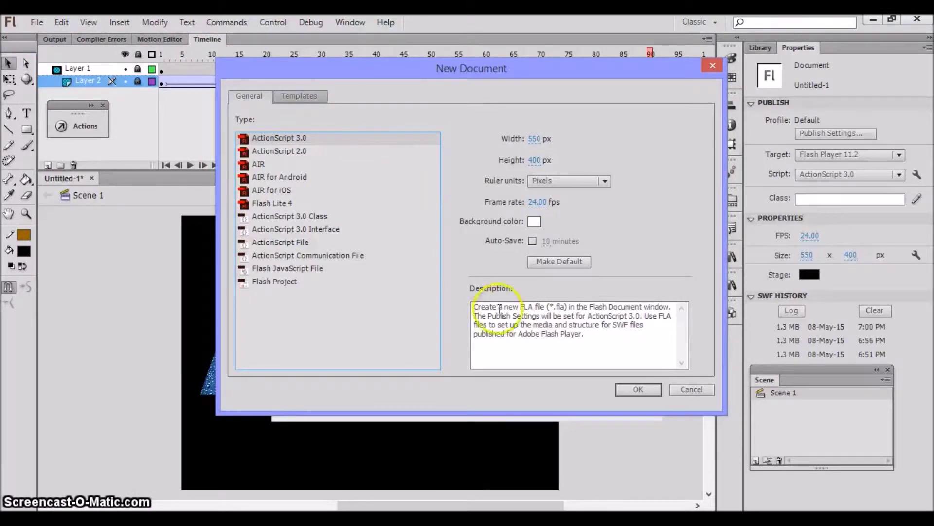
left_click(638, 389)
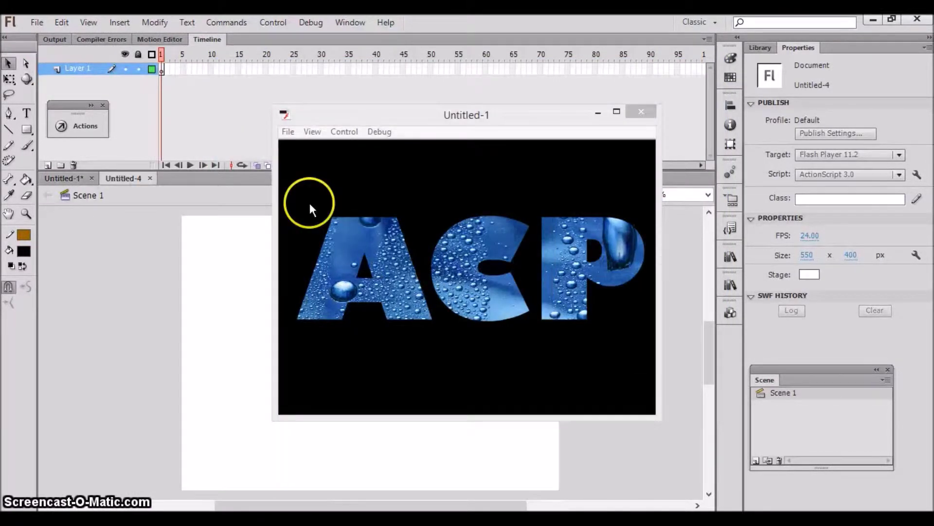
left_click(641, 111)
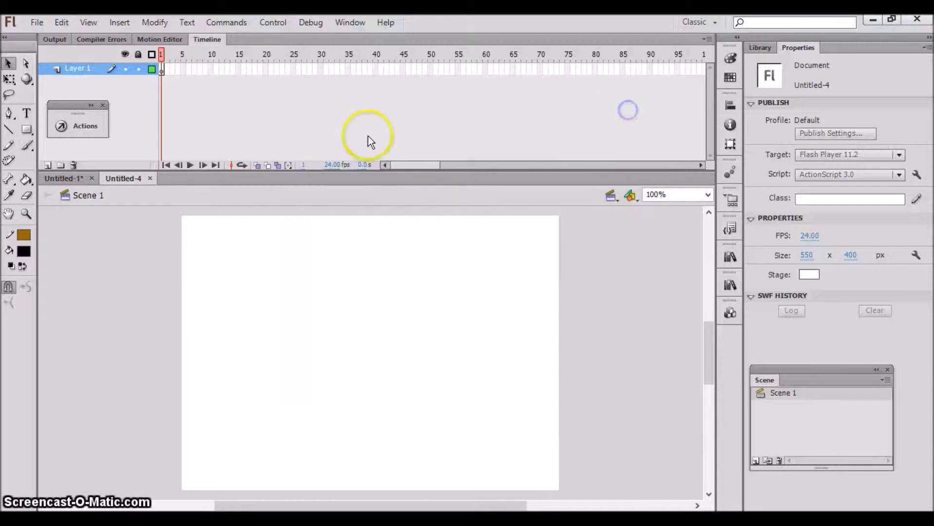
Add static text "ACP" in 200 pt Gill Sans Ultra Bold and move it to the middle of the stage
left_click(28, 113)
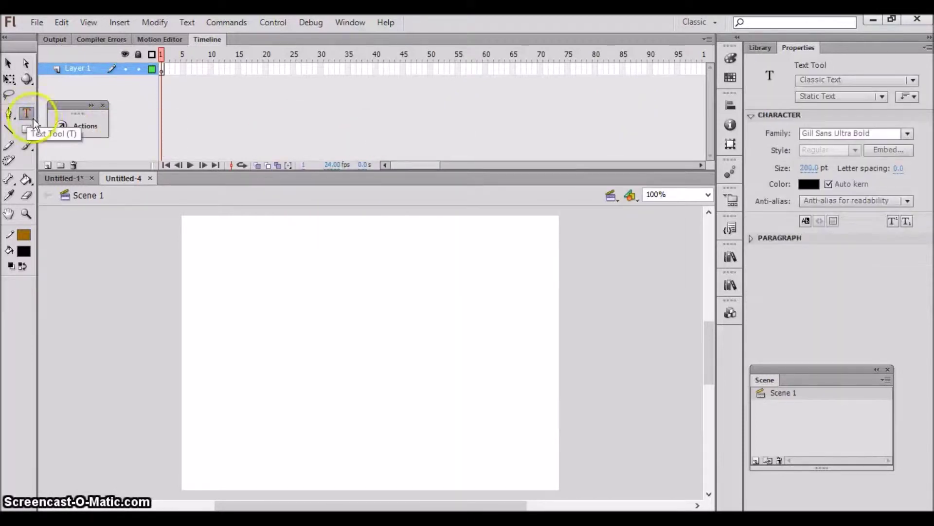
left_click(274, 325)
type("A")
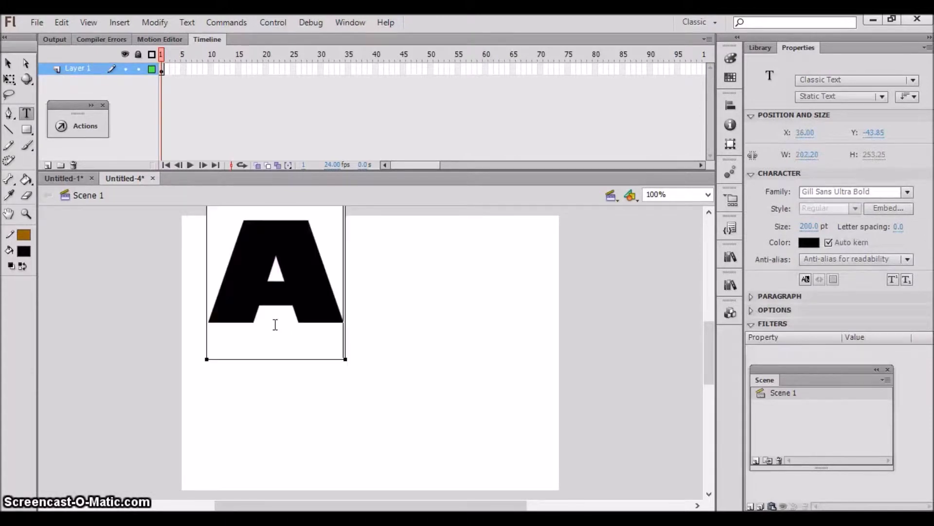
type("CP")
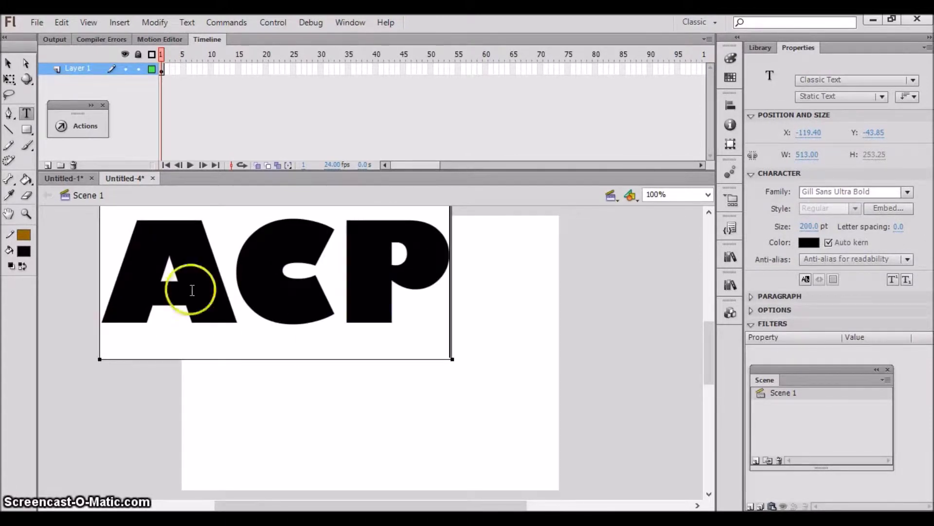
left_click(7, 63)
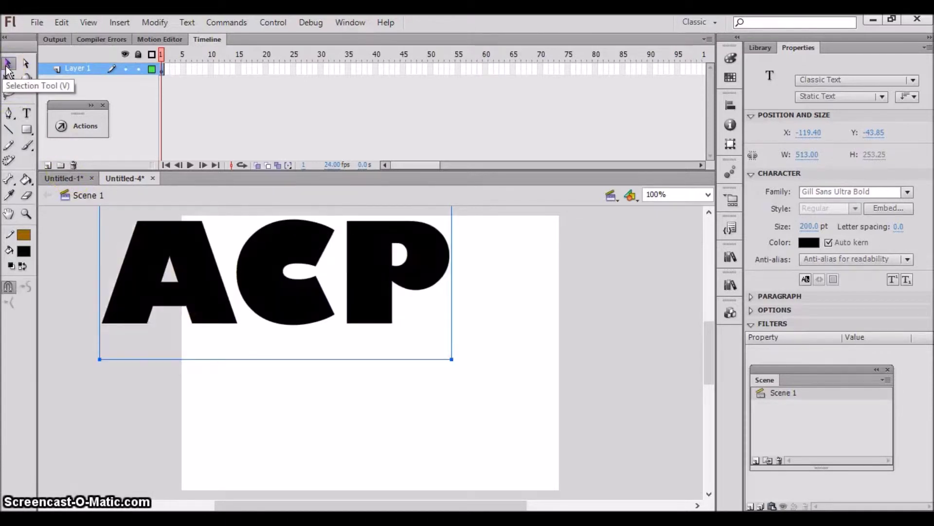
left_click_drag(192, 267, 291, 343)
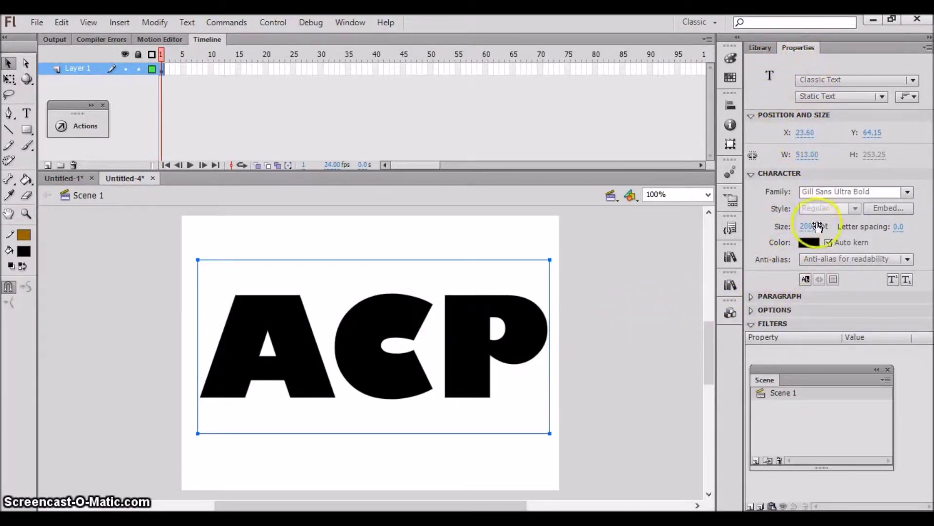
Try dark blue (#000066) as the ACP text colour and return it to black
left_click(816, 242)
left_click(794, 281)
left_click(809, 242)
left_click(757, 283)
left_click(807, 242)
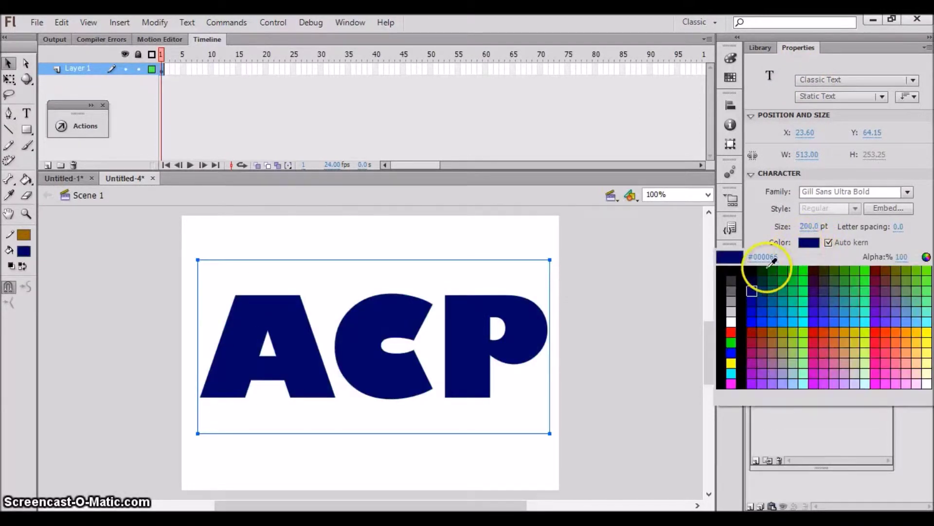
left_click(742, 278)
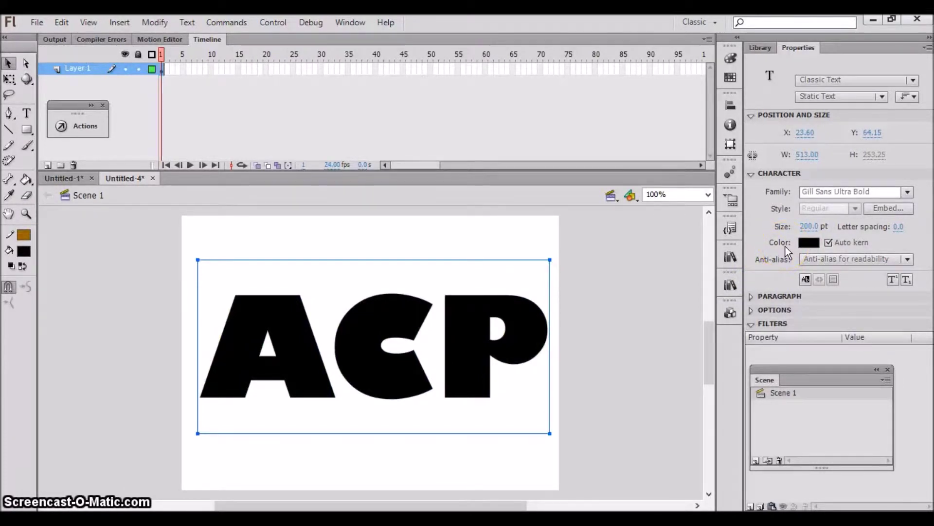
Set the font size of the ACP text to 180 pt
left_click(814, 227)
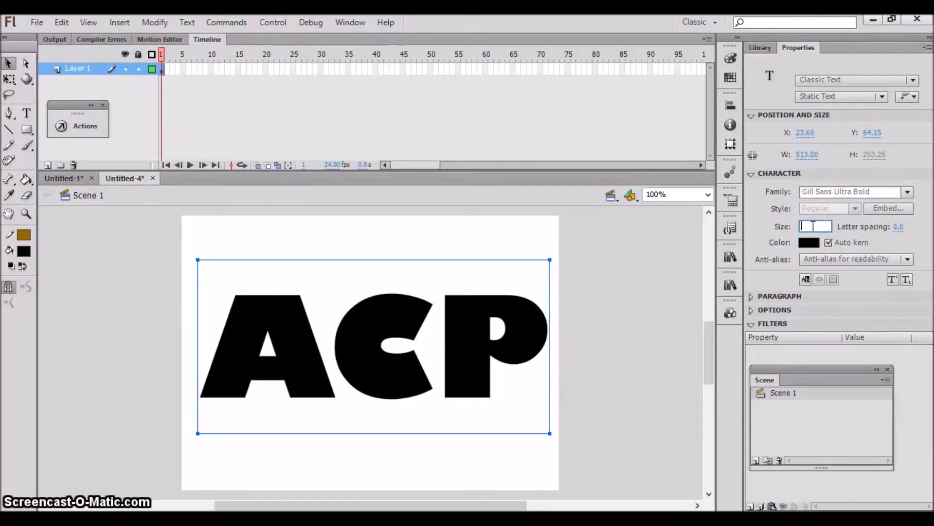
key("Return")
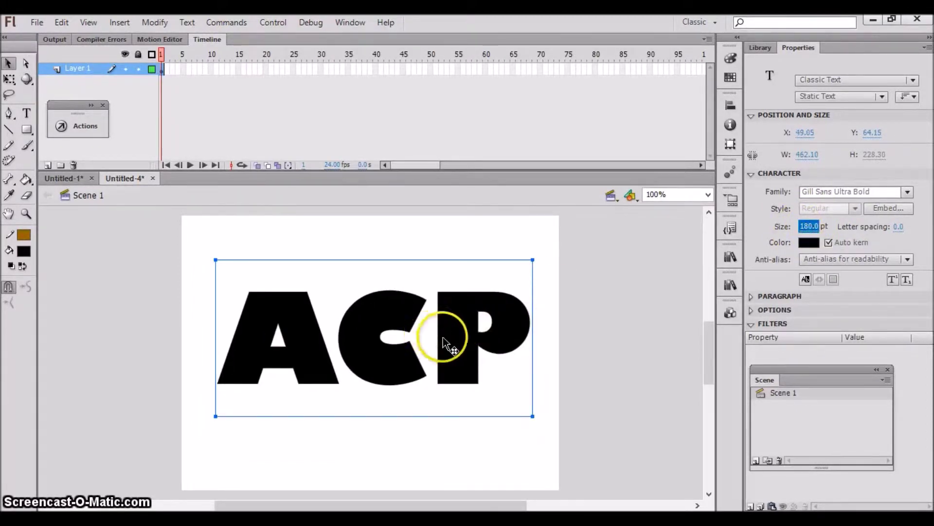
Add a new layer and place it beneath the ACP text layer
left_click(48, 166)
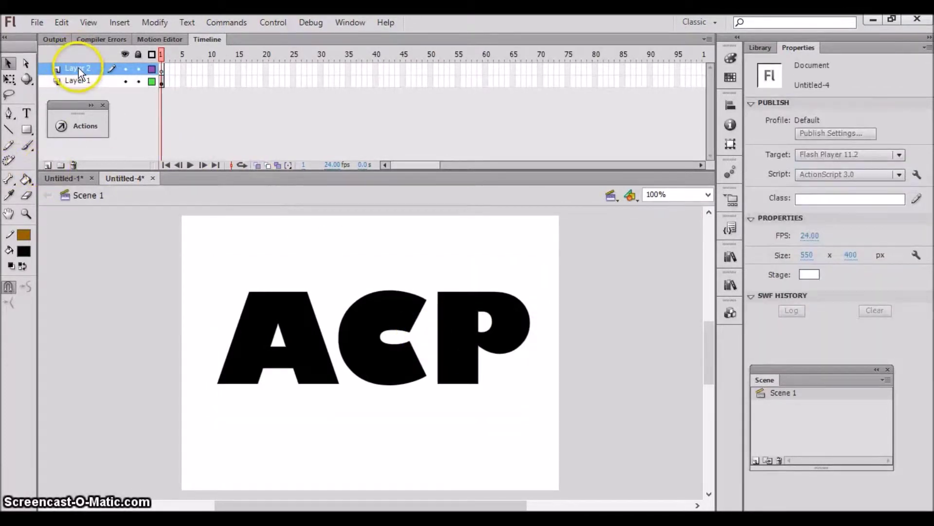
left_click_drag(78, 68, 80, 86)
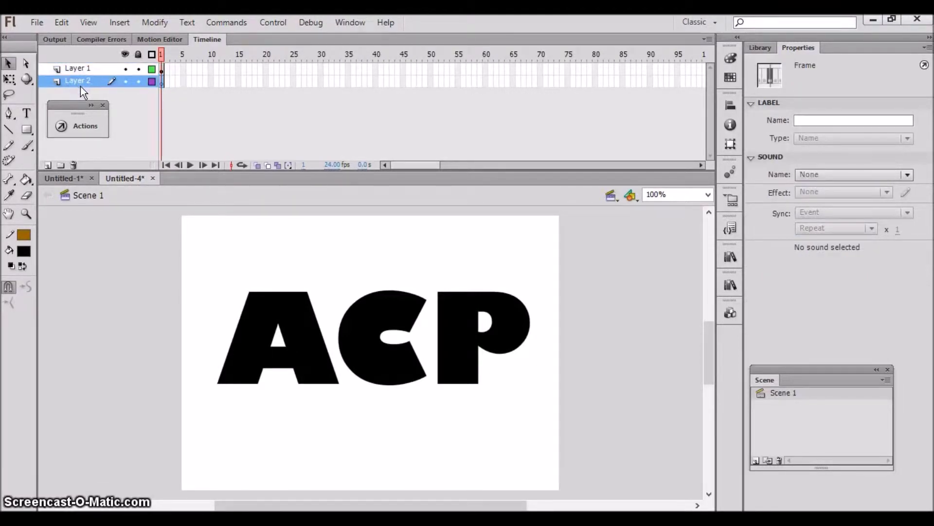
Import the waterdrops JPG from the Desktop into the document's library
left_click(44, 27)
mouse_move(78, 226)
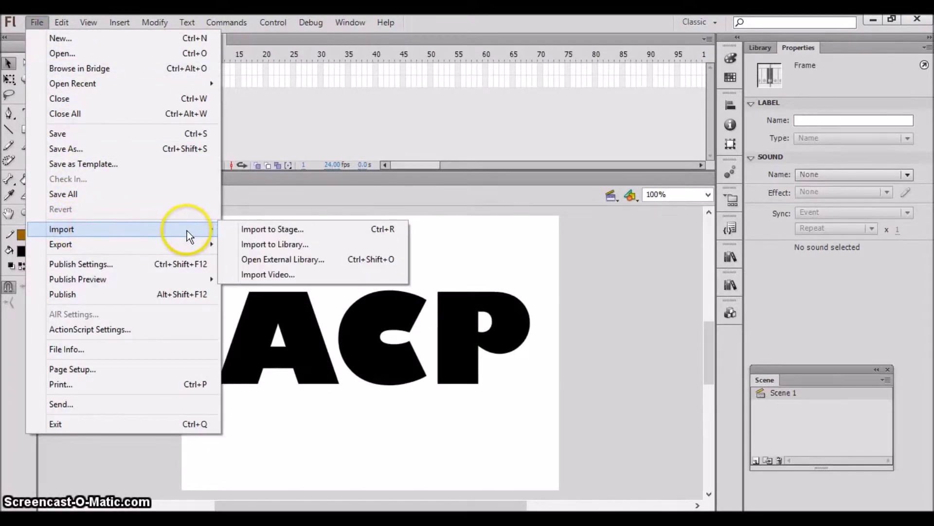
left_click(247, 245)
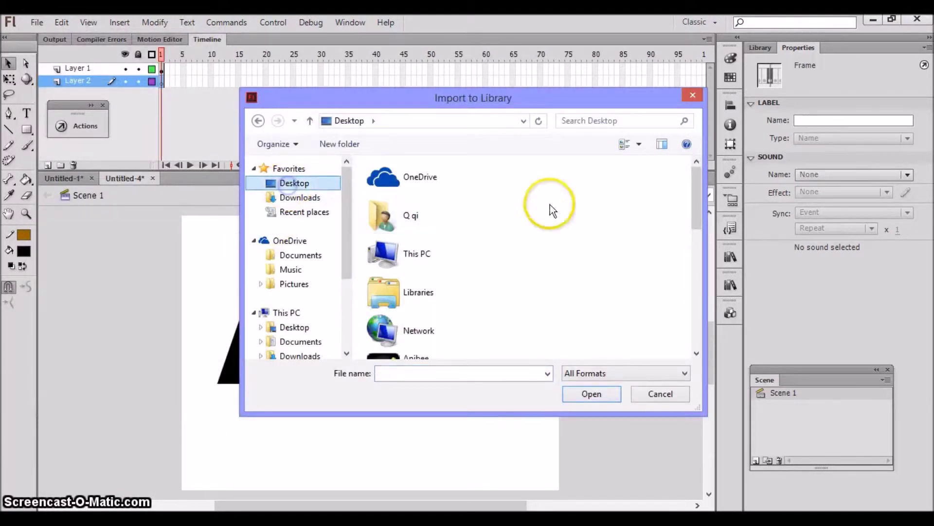
left_click_drag(696, 208, 684, 337)
left_click(446, 340)
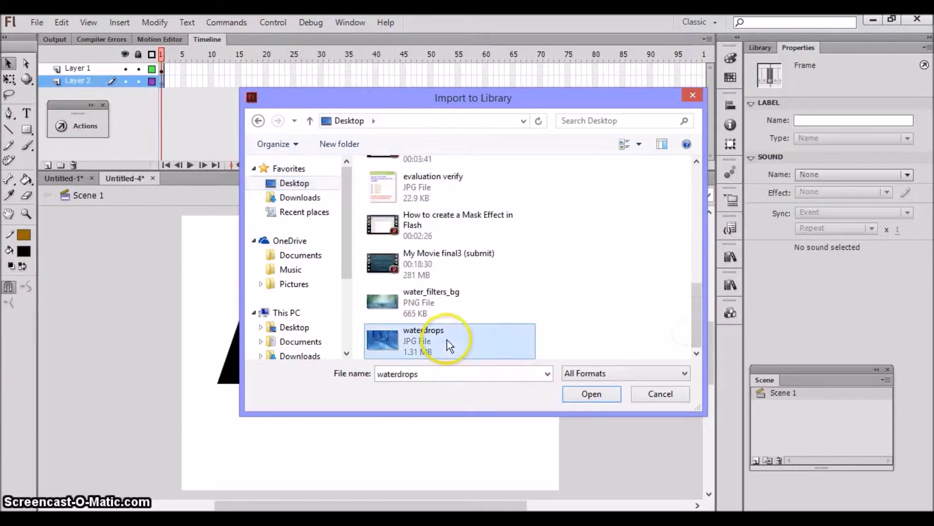
left_click(588, 394)
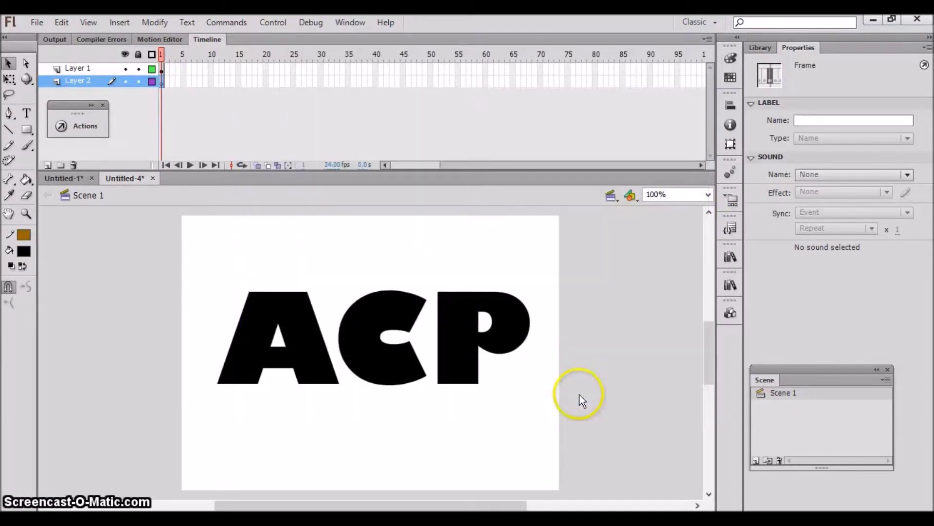
Place waterdrops.jpg from the library on Layer 2 and position it behind the ACP text
left_click(760, 49)
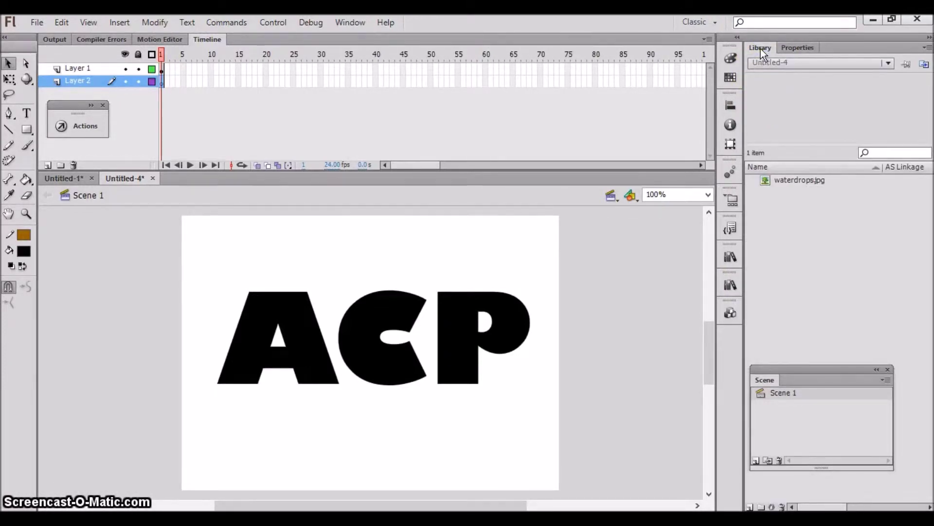
left_click_drag(790, 177, 650, 253)
left_click_drag(574, 303, 351, 414)
left_click_drag(484, 304, 506, 341)
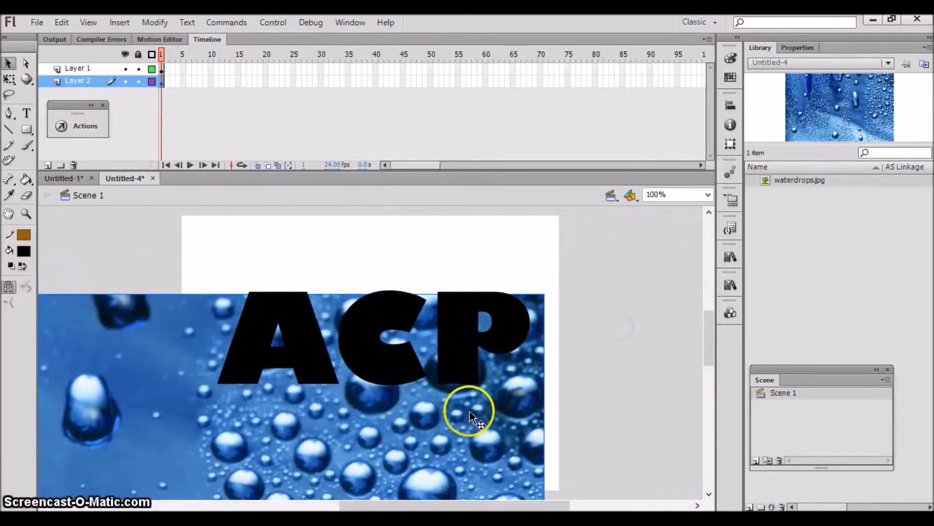
left_click_drag(467, 407, 511, 359)
Scale the waterdrops image down with Free Transform and align its right edge with the right edge of the ACP text
left_click(9, 79)
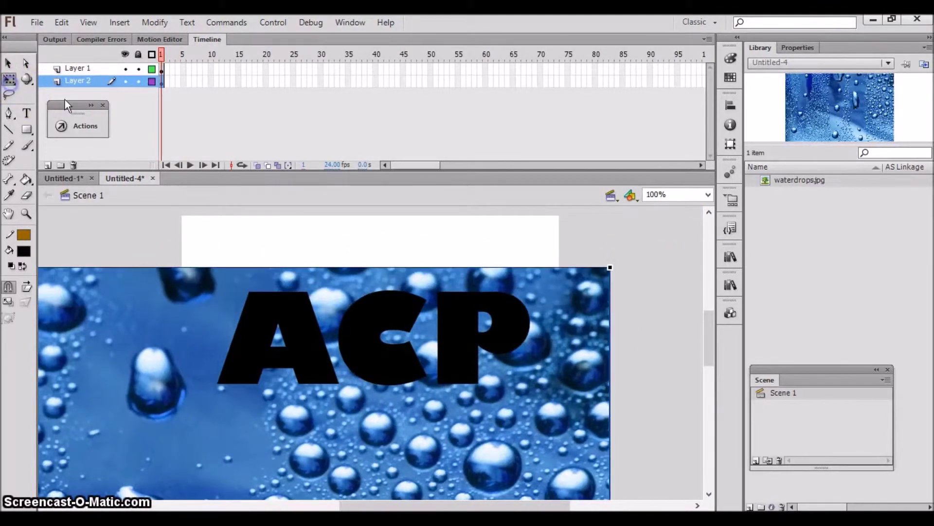
left_click_drag(610, 267, 515, 360)
key("ctrl+z")
left_click_drag(643, 246, 535, 324)
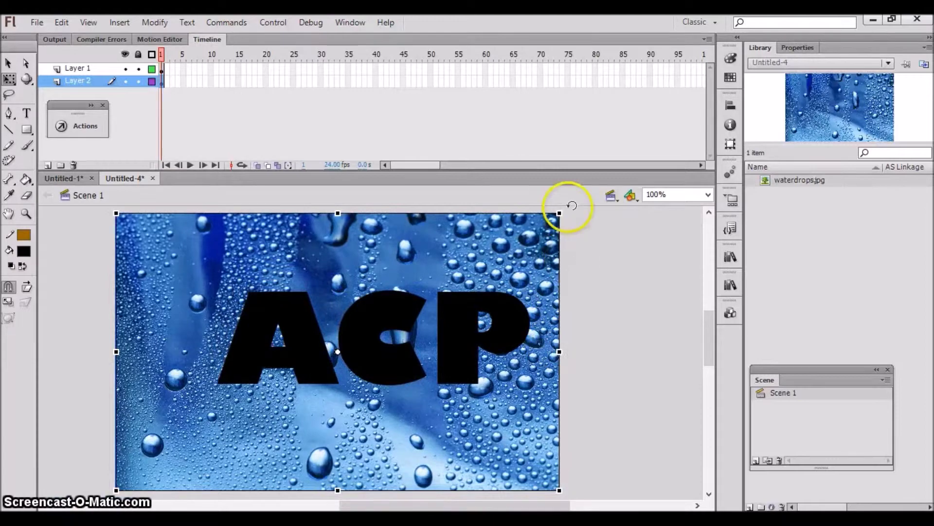
left_click_drag(560, 213, 501, 248)
mouse_move(503, 351)
left_mouse_down()
mouse_move(597, 354)
mouse_move(547, 371)
mouse_move(494, 346)
left_mouse_up()
left_click(508, 347)
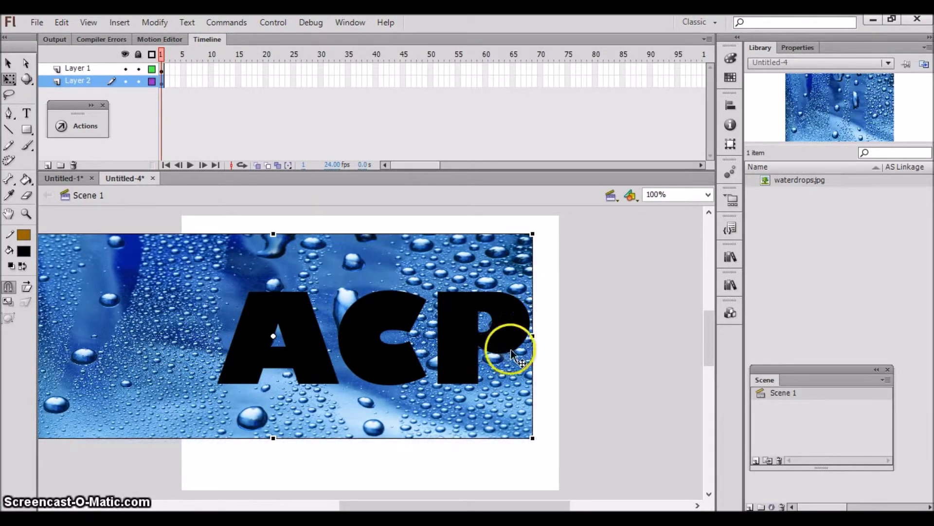
left_click(600, 347)
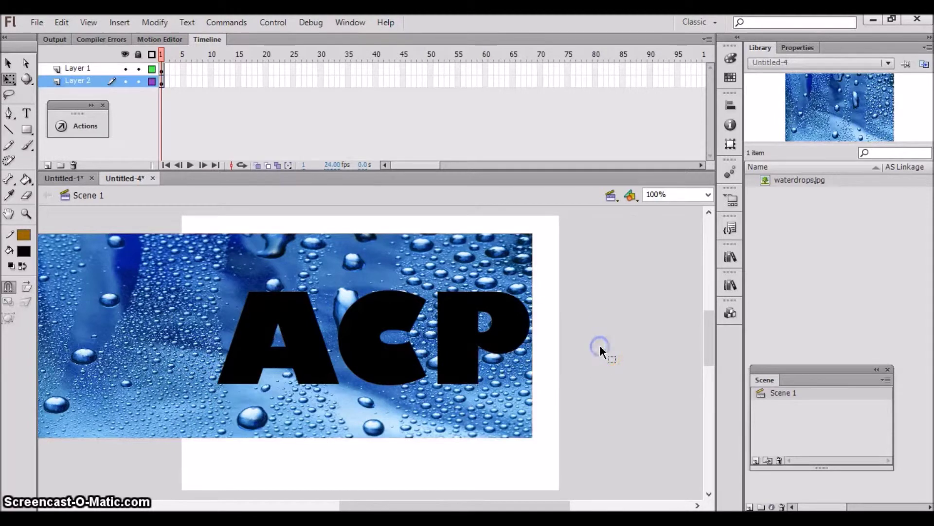
Insert a keyframe at frame 90 of Layer 2 and extend Layer 1 to frame 90 with a regular frame
right_click(650, 82)
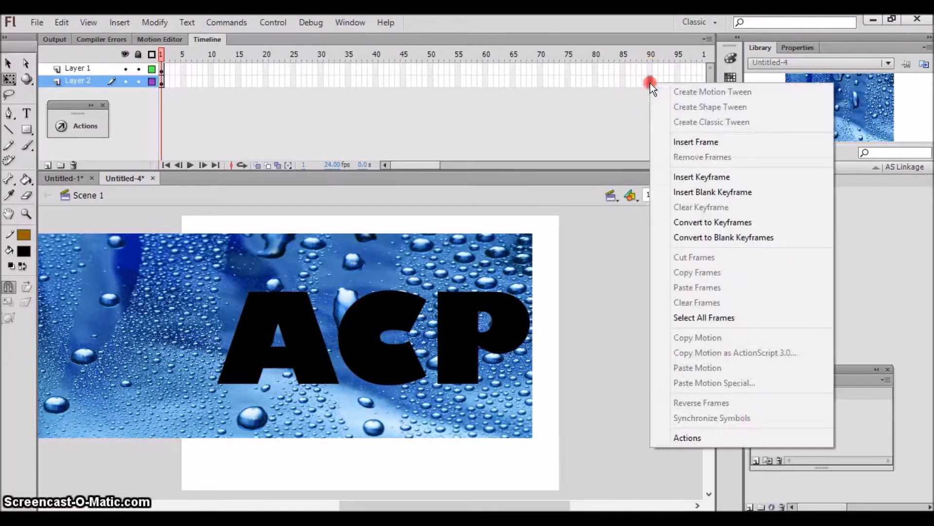
left_click(679, 176)
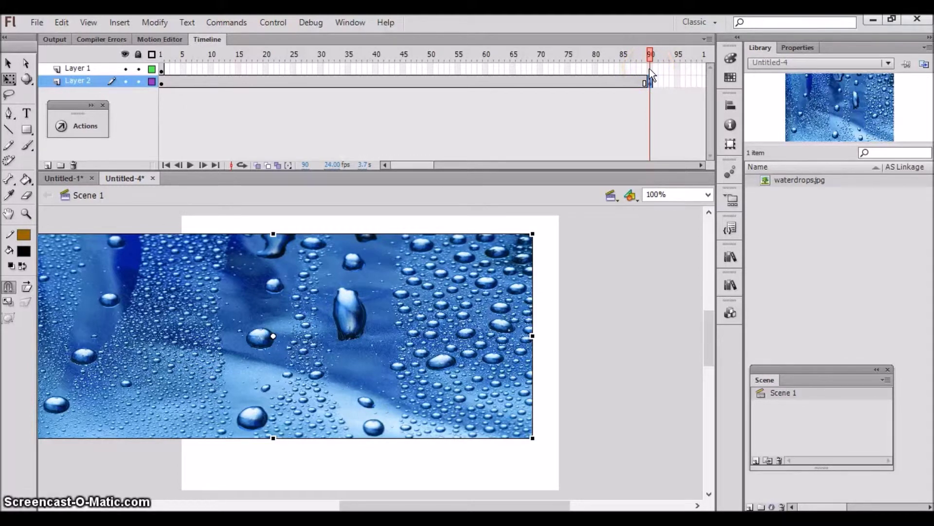
right_click(650, 69)
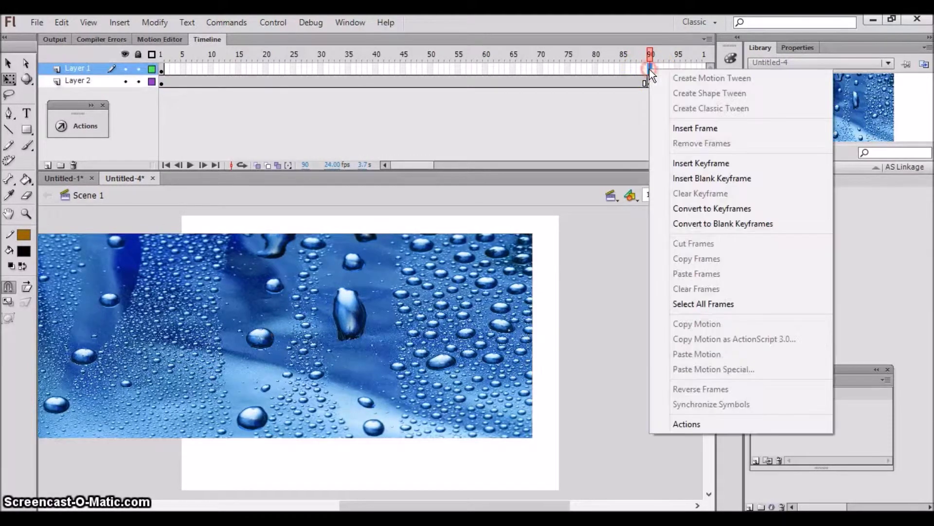
left_click(662, 123)
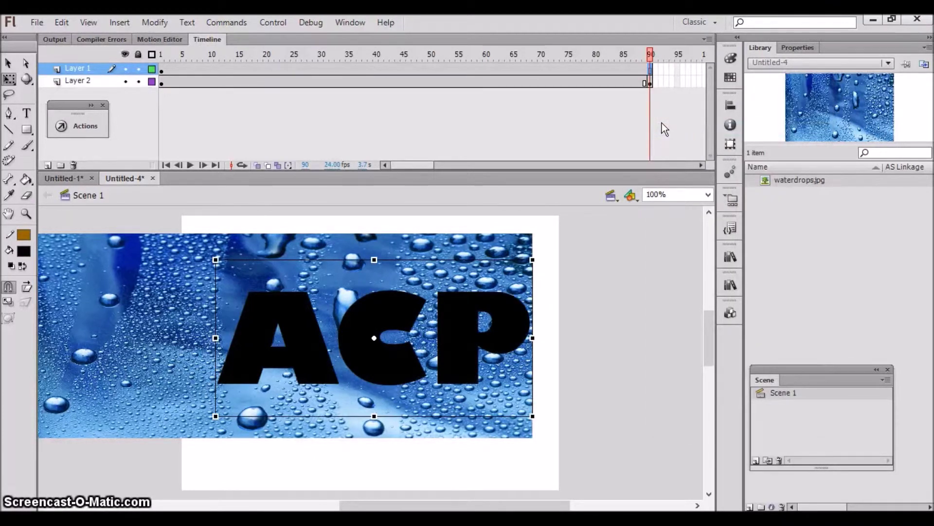
At frame 90 of Layer 2, shift the waterdrops image rightward until its left edge aligns with the left edge of the ACP text
left_click(650, 83)
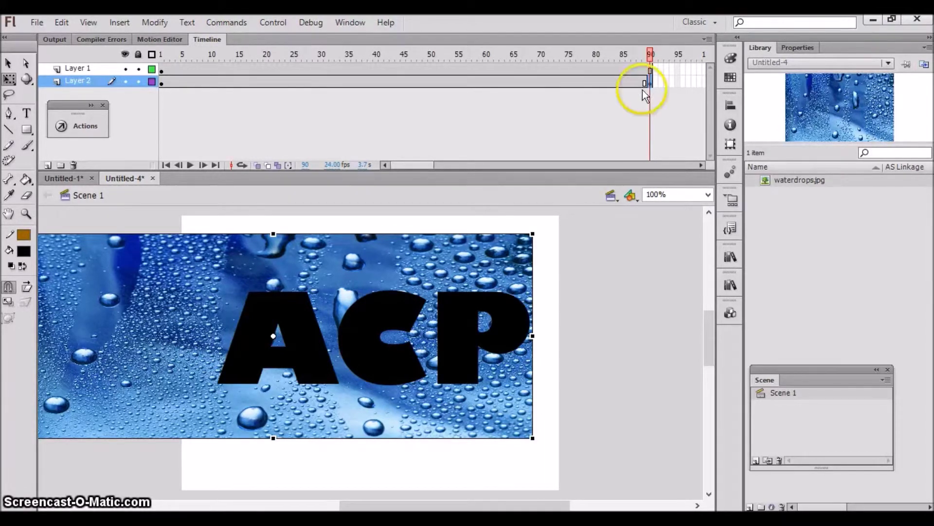
key("Right")
key("Right")
key("Right")
key("Right")
key("Right")
key("Right")
key("Right")
key("Right")
key("Right")
key("Right")
key("Right")
key("Right")
key("Right")
key("Right")
key("Right")
key("Right")
key("Right")
key("Right")
key("Right")
key("Right")
key("Right")
key("Right")
key("Right")
key("Right")
key("Right")
key("Right")
key("Right")
key("Right")
key("Right")
key("Right")
key("Right")
key("Right")
key("Right")
key("Right")
key("Right")
key("Right")
key("Right")
key("Right")
key("Right")
key("Right")
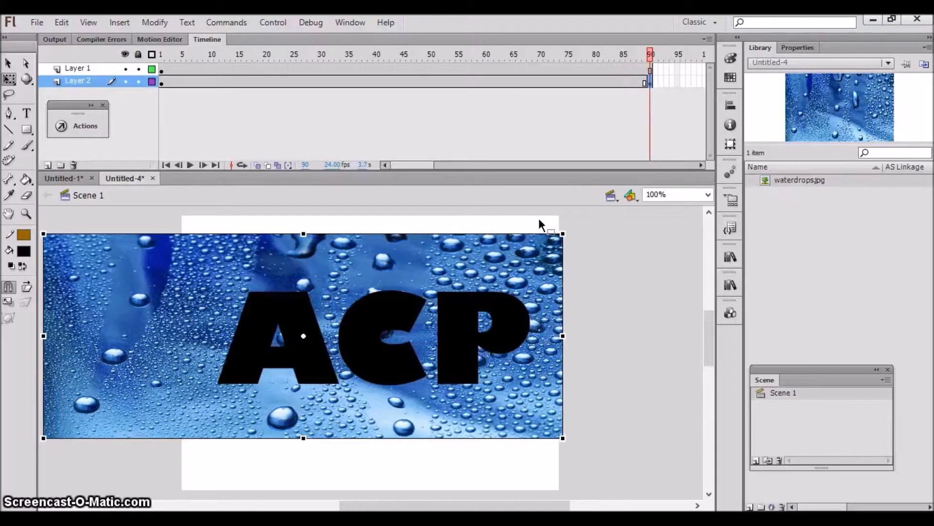
key("Right")
key("Right")
key("Right")
key("Right")
key("Right")
key("Right")
key("Right")
key("Right")
key("Right")
key("Right")
key("Right")
key("Right")
key("Right")
key("Right")
key("Right")
key("Right")
key("Right")
key("Right")
key("Right")
key("Right")
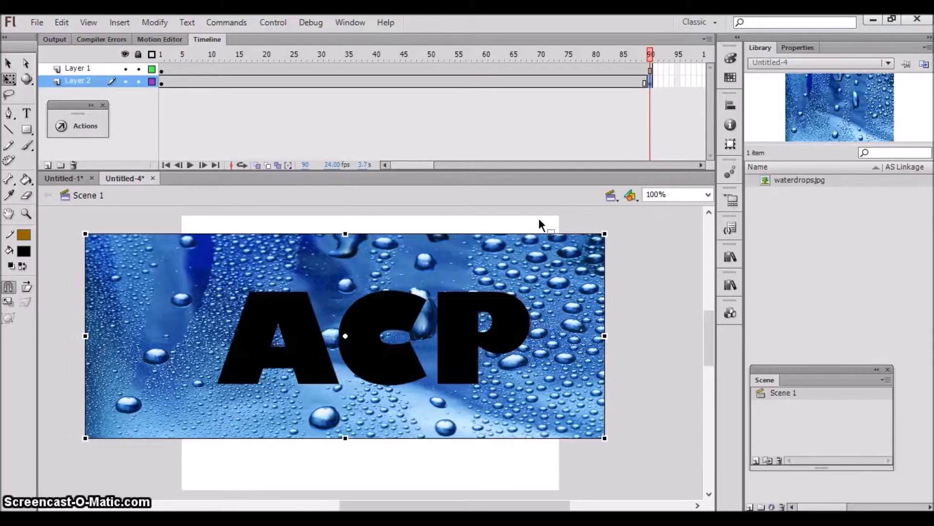
key("Right")
key("Right")
key("Right")
key("Right")
key("Right")
key("Right")
key("Right")
key("Right")
key("Right")
key("Right")
key("Right")
key("Right")
key("Right")
key("Right")
key("Right")
key("Right")
key("Right")
key("Right")
key("Right")
key("Right")
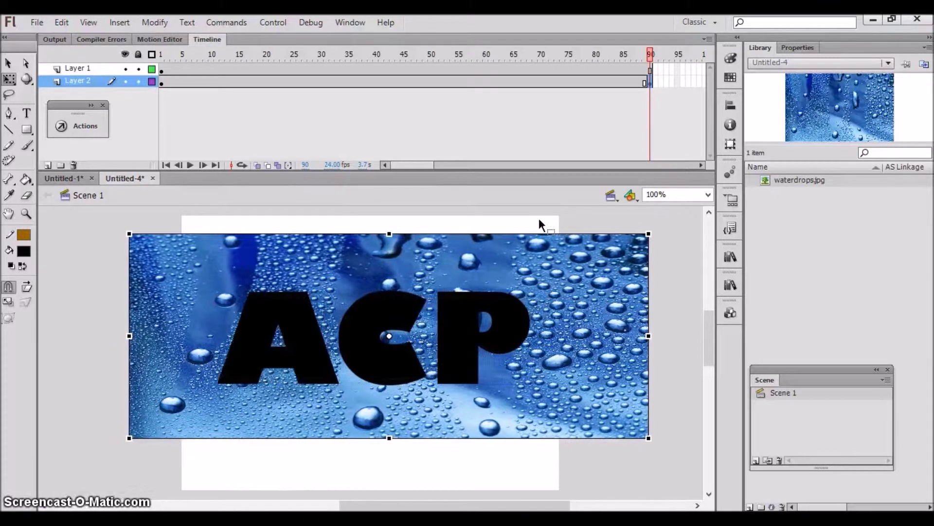
key("Right")
key("Right")
key("Right")
key("Right")
key("Right")
key("Right")
key("Right")
key("Right")
key("Right")
key("Right")
key("Right")
key("Right")
key("Right")
key("Right")
key("Right")
key("Right")
key("Right")
key("Right")
key("Right")
key("Right")
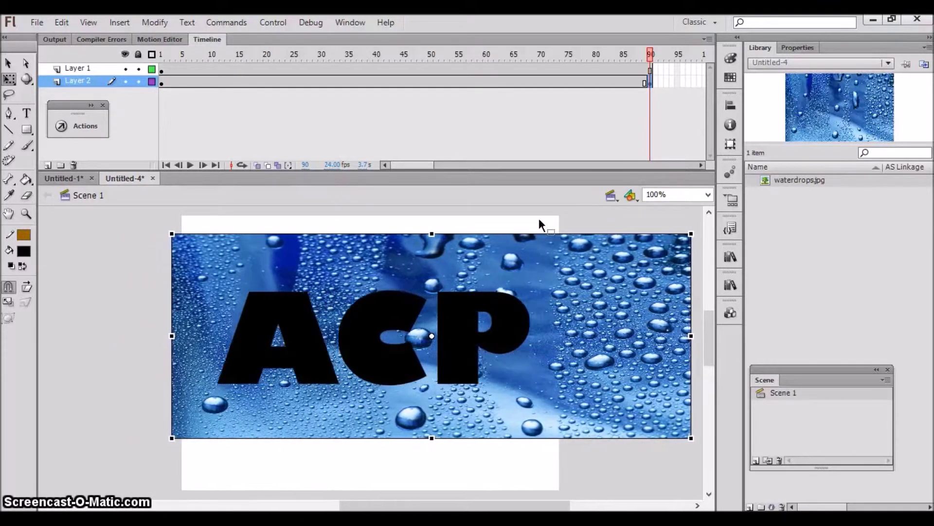
key("Right")
key("Right")
key("Right")
key("Right")
key("Right")
key("Right")
key("Right")
key("Right")
key("Right")
key("Right")
key("Right")
key("Right")
key("Right")
key("Right")
key("Right")
key("Right")
key("Right")
key("Right")
key("Right")
key("Right")
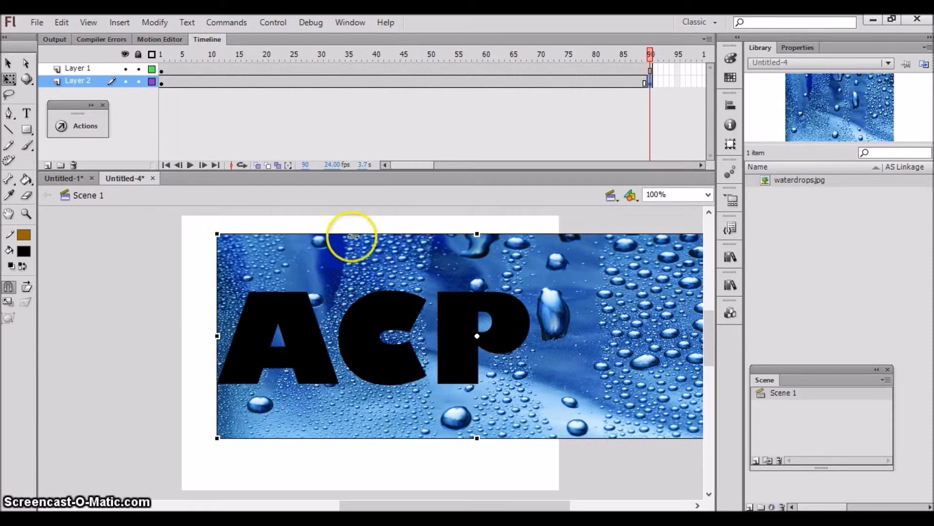
Deselect the waterdrops image and set the document's stage color to black
left_click(200, 241)
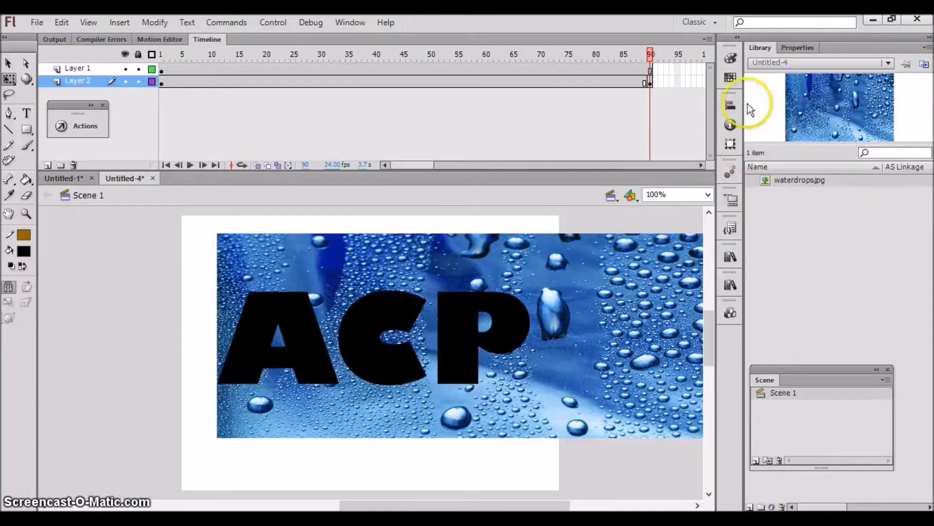
left_click(786, 49)
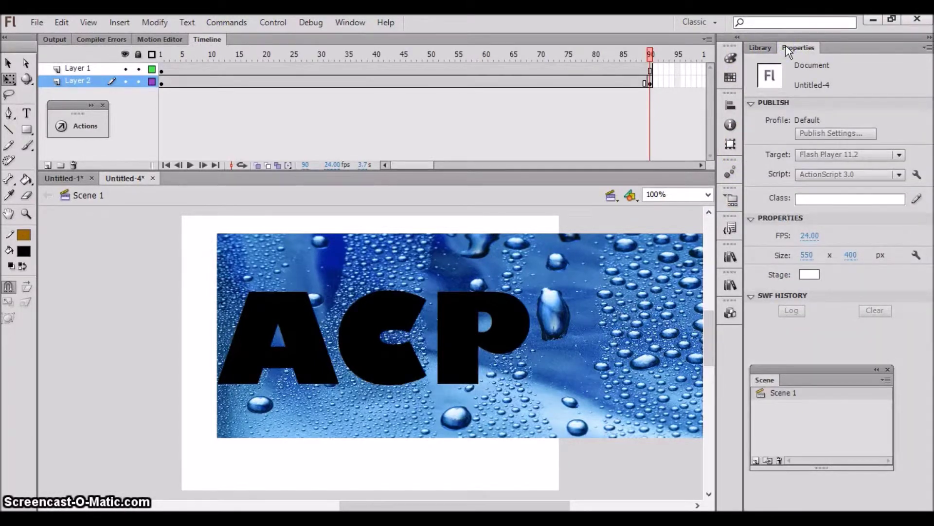
left_click(807, 275)
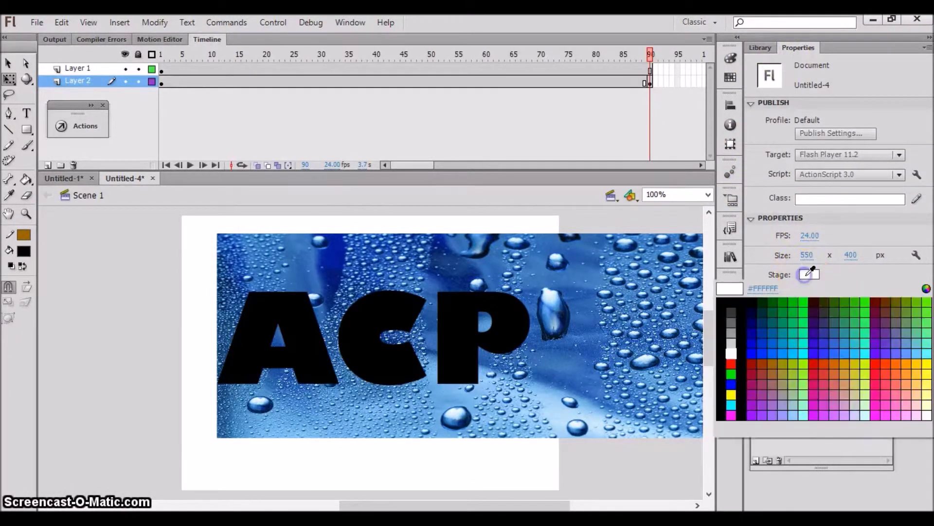
left_click(744, 304)
left_click(731, 313)
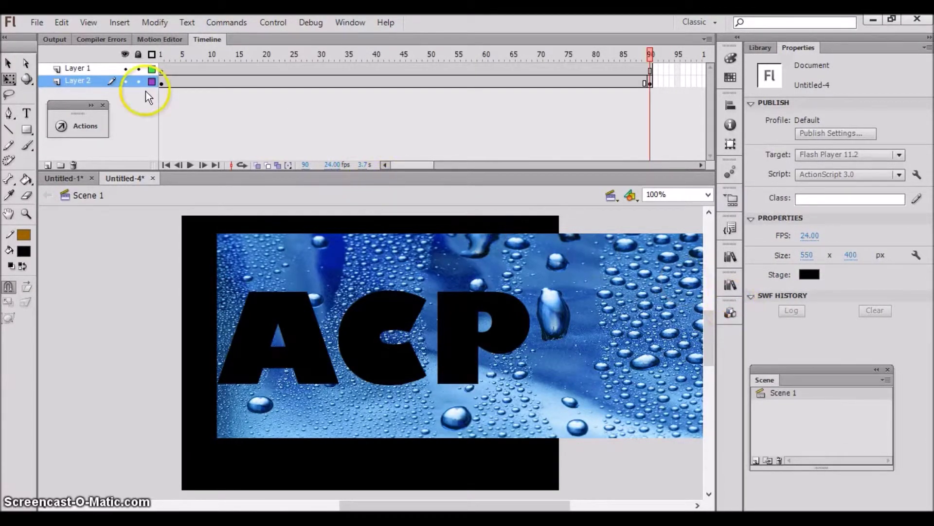
Convert Layer 1 with the ACP text into a mask over Layer 2
left_click(99, 69)
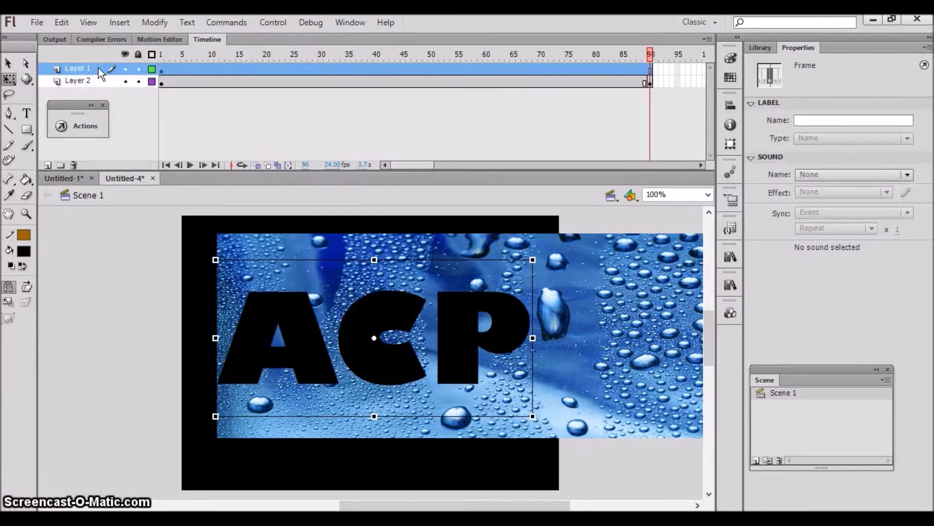
right_click(98, 68)
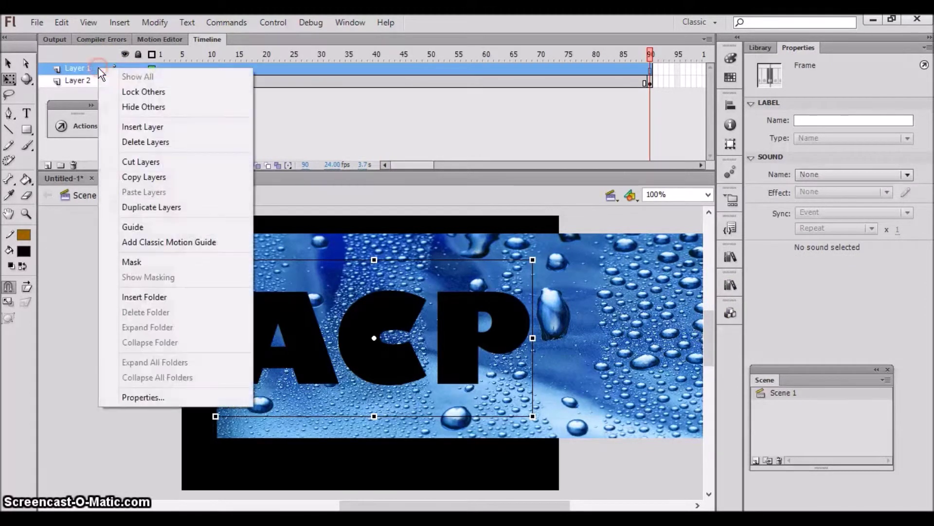
left_click(136, 263)
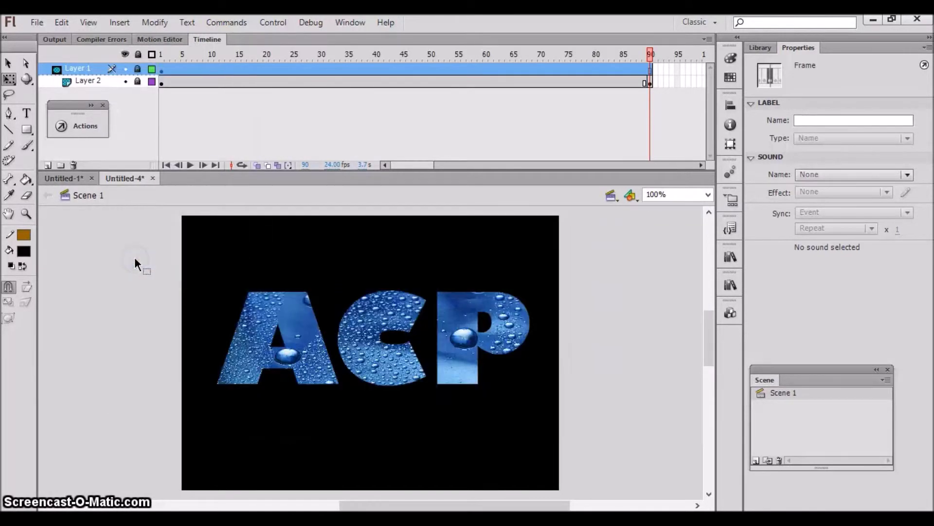
Create a classic tween across Layer 2 between frames 1 and 90, and test the movie
left_click(97, 83)
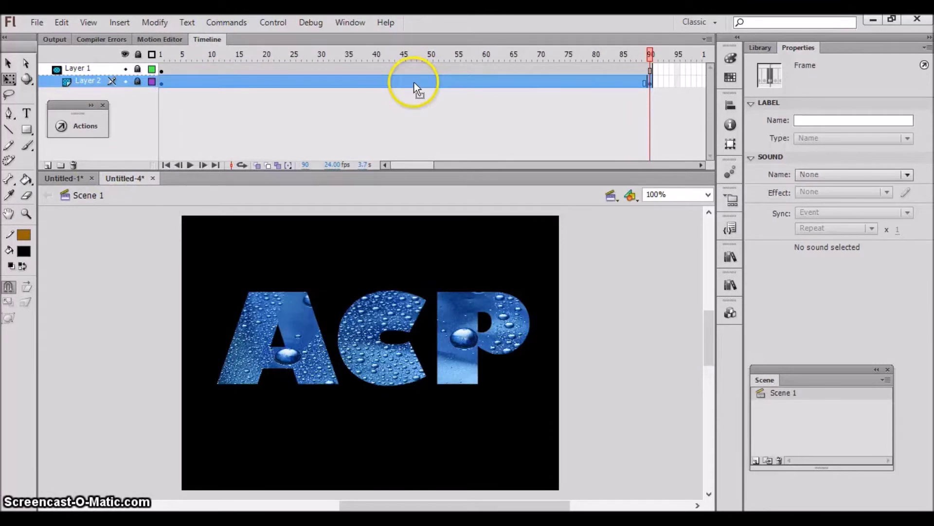
right_click(389, 81)
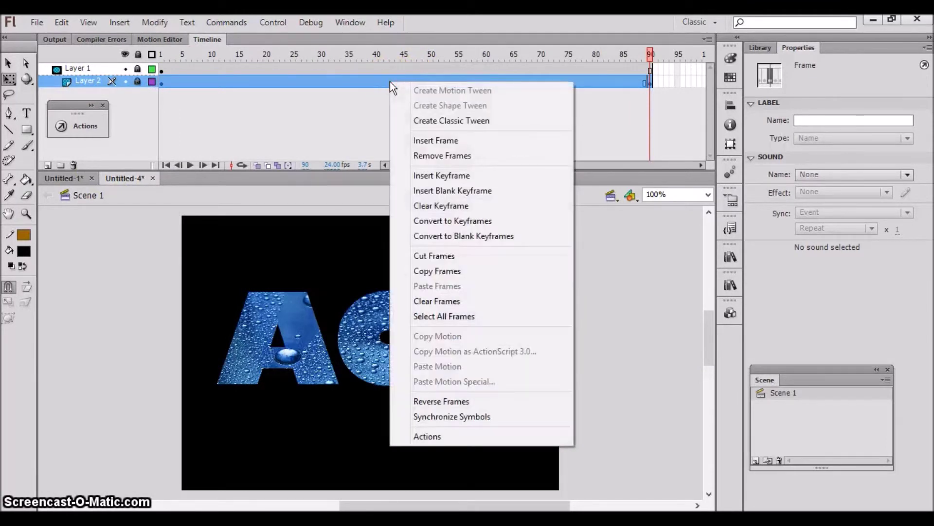
left_click(447, 125)
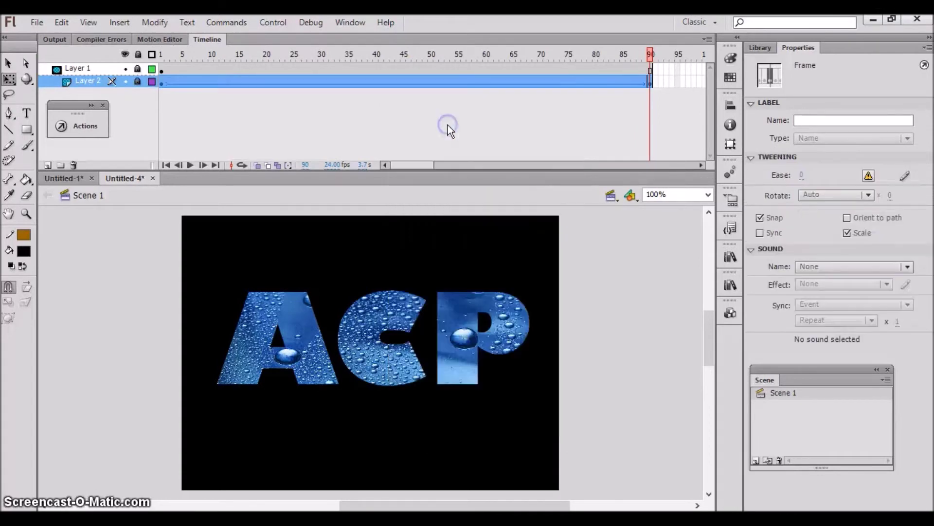
left_click(602, 250)
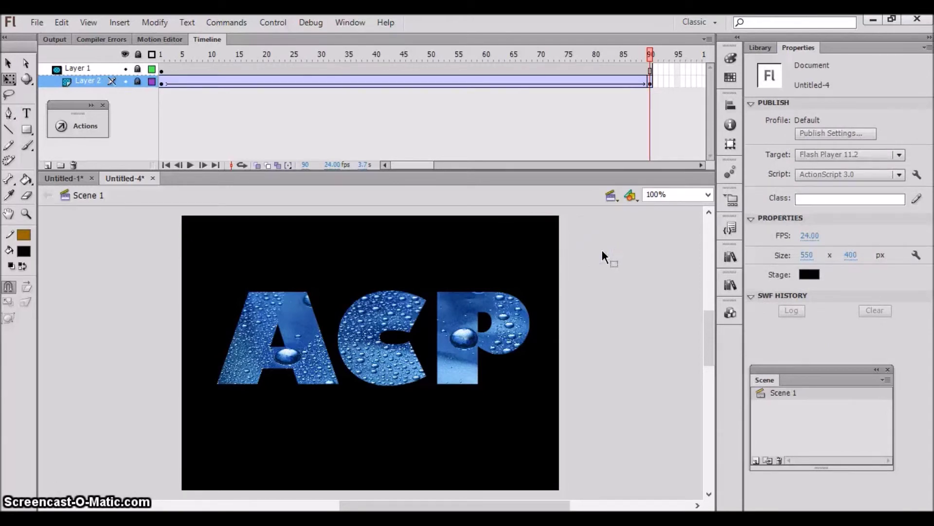
key("ctrl+Return")
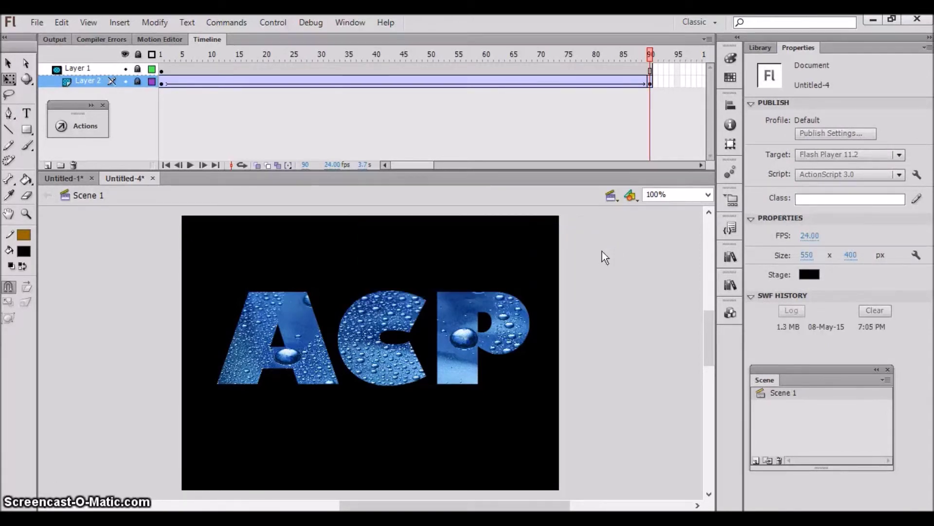